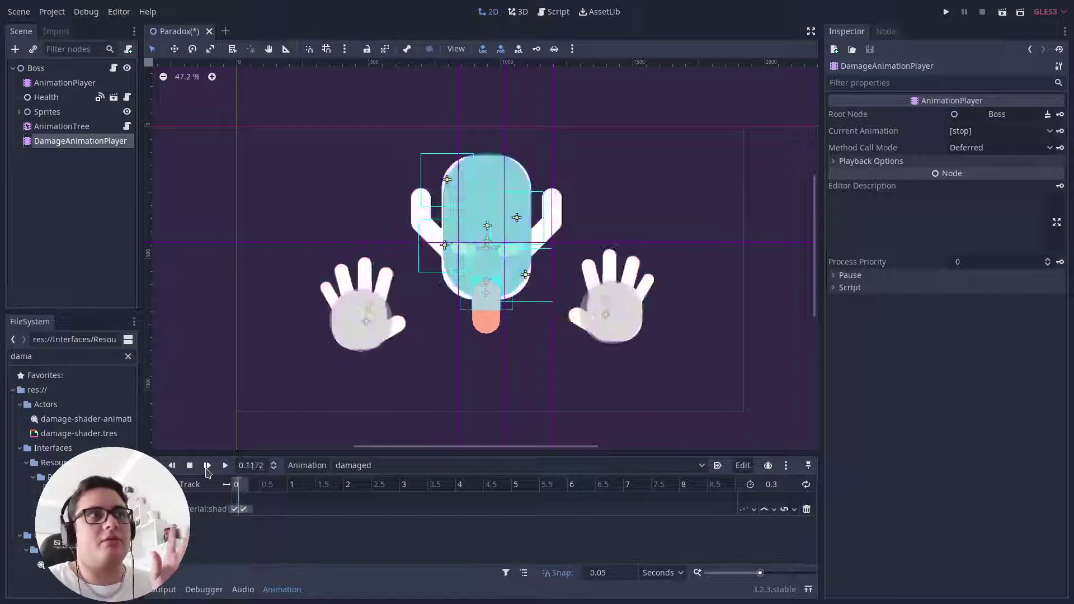
- Play the damaged animation to preview the boss's white hit flash
left_click(208, 467)
left_click(211, 467)
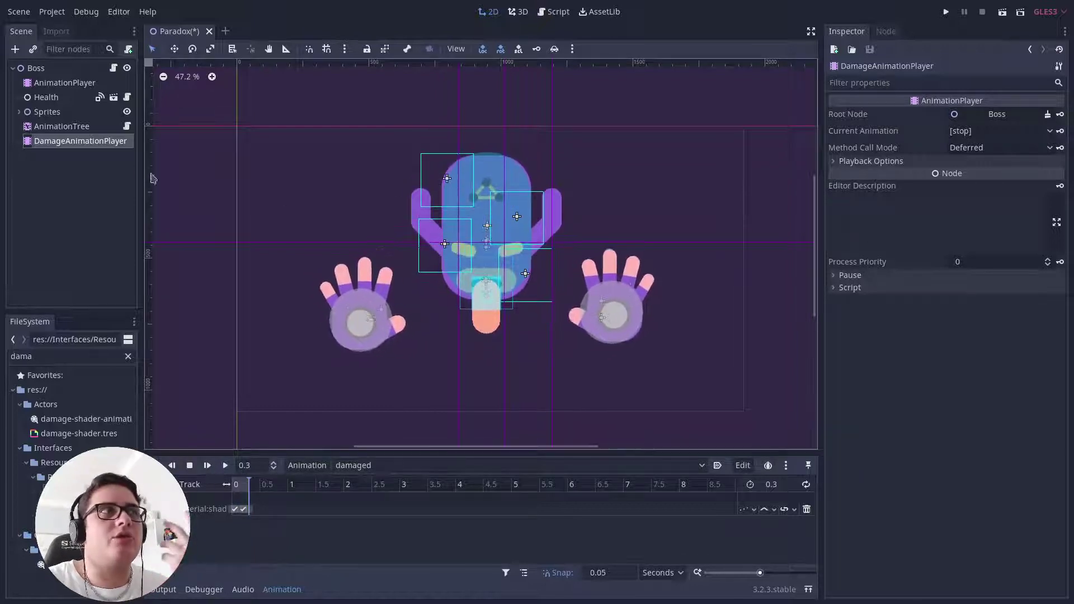
- Open the shader code of the Boss node's damage-shader material and examine the damaged uniform and the condition assigning white_color
left_click(43, 69)
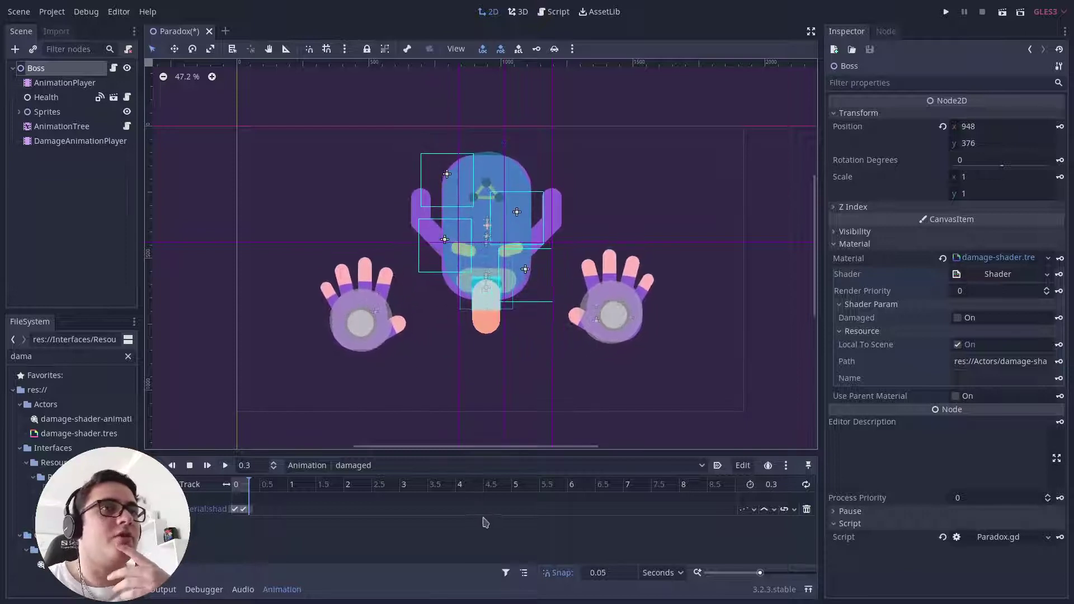
left_click(983, 274)
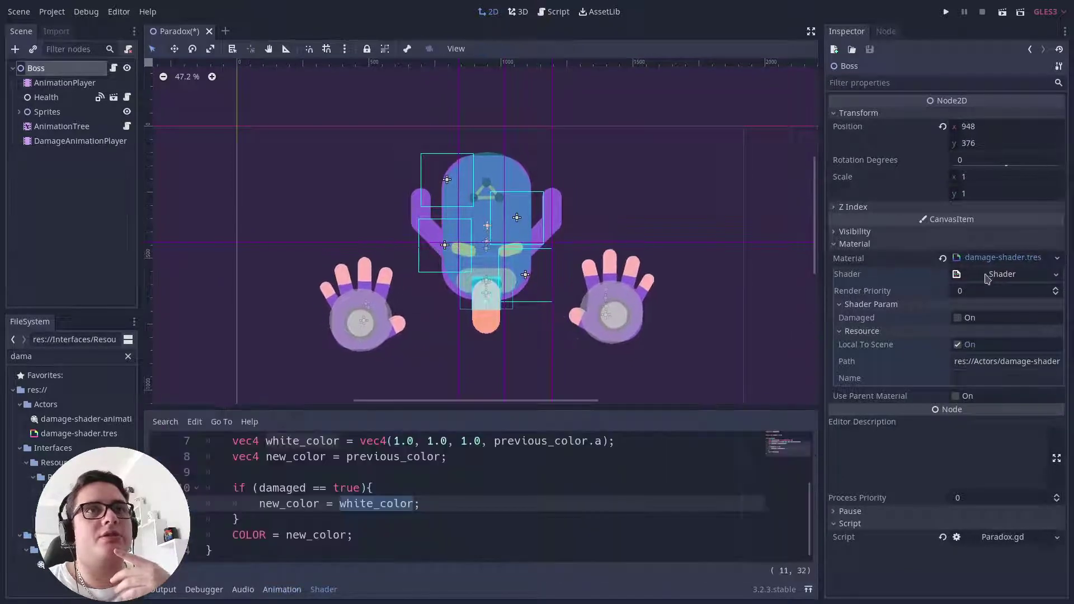
left_click_drag(482, 411, 466, 228)
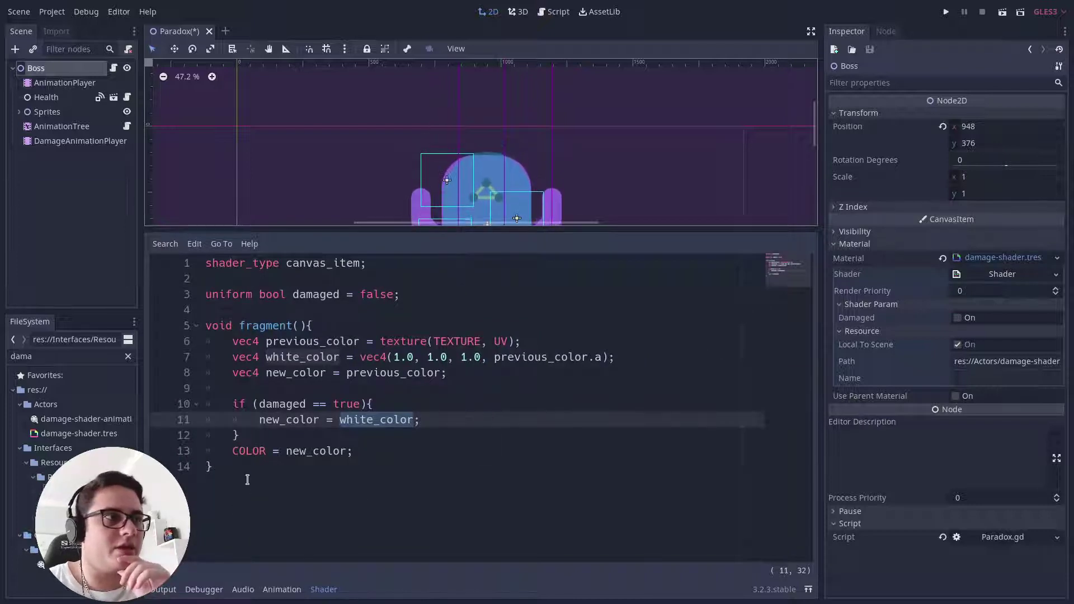
left_click(249, 474)
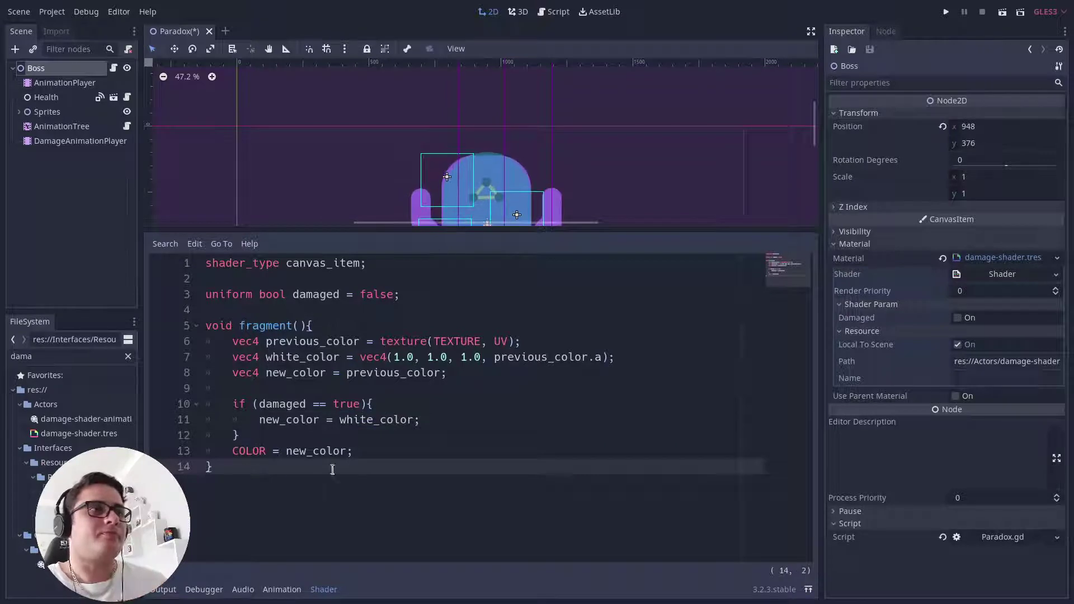
left_click(303, 404)
triple_click(309, 292)
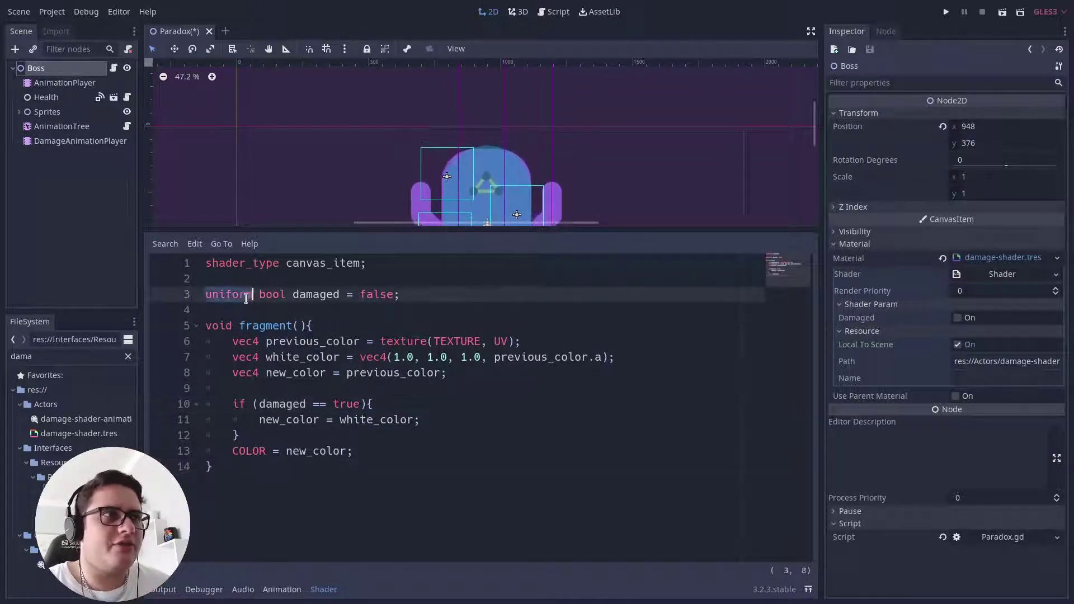
double_click(309, 292)
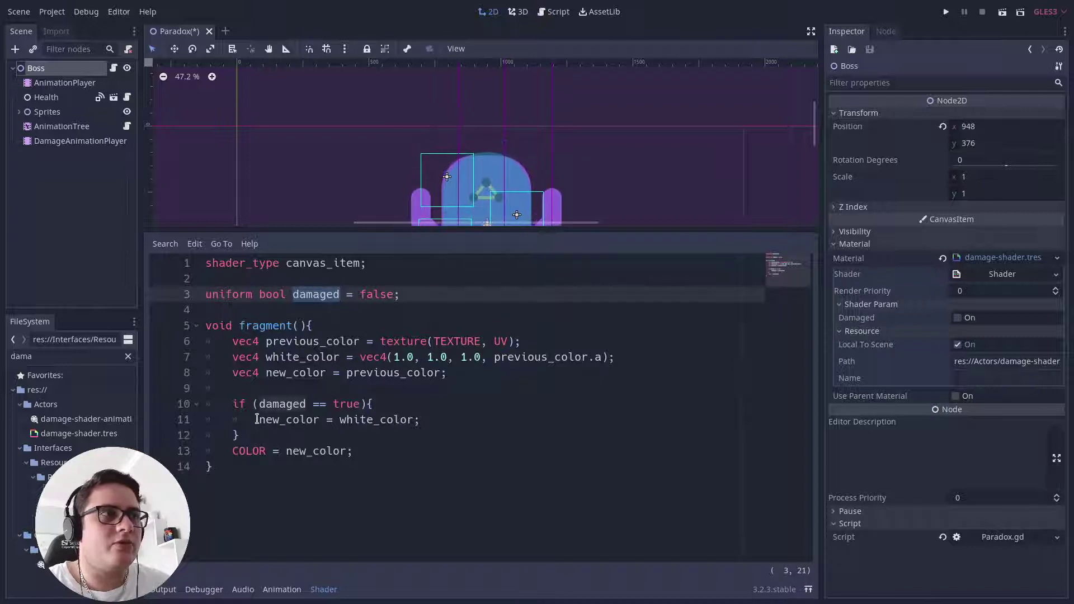
left_click_drag(257, 420, 414, 420)
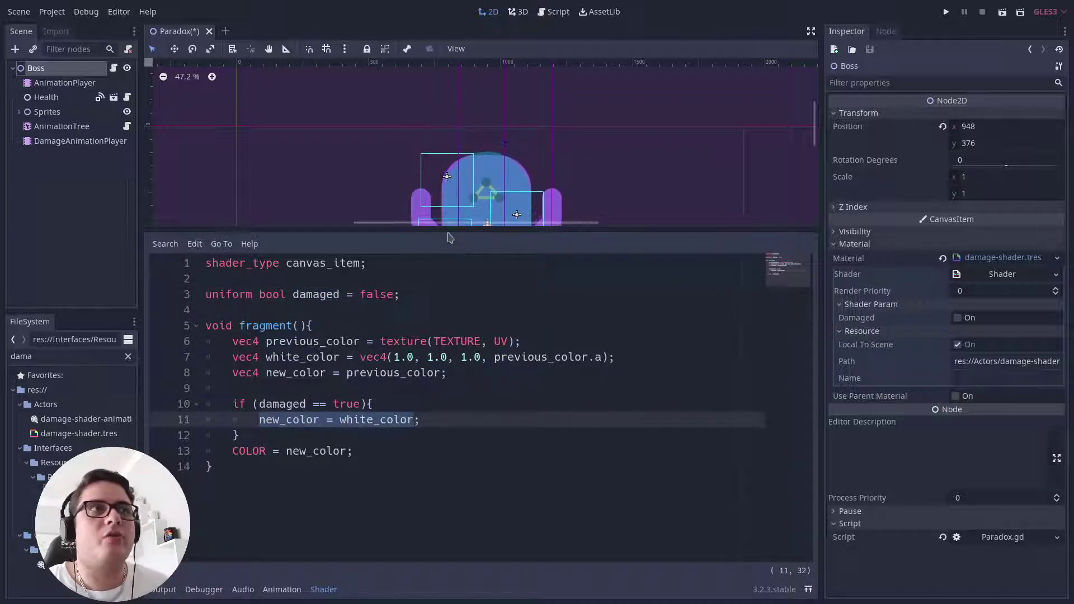
- Shrink the shader editor and switch the Boss material's Damaged parameter on and off to preview the effect
left_click_drag(449, 232, 449, 410)
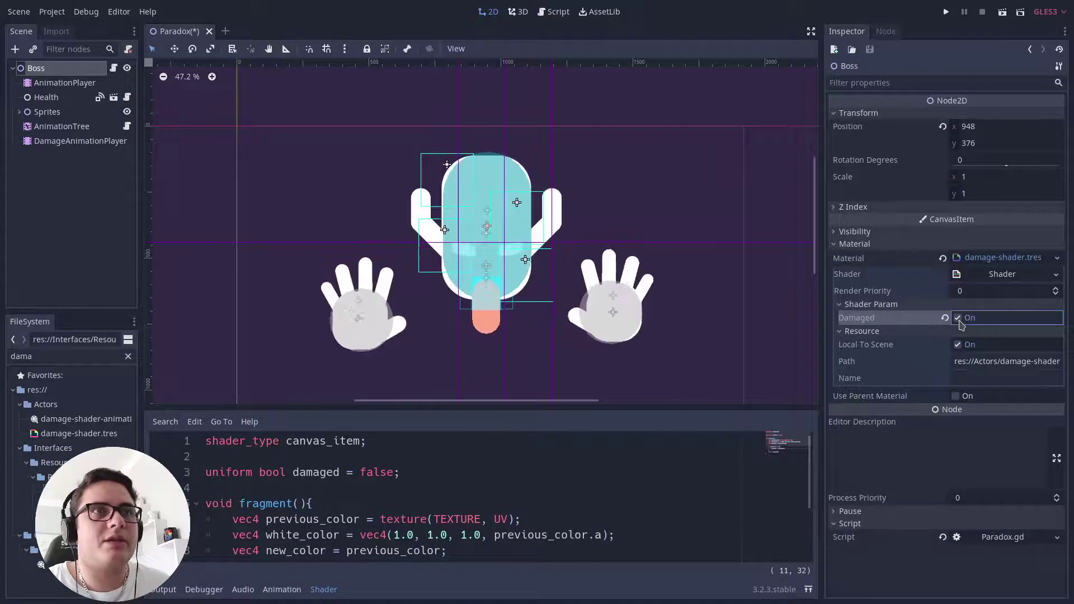
left_click(959, 320)
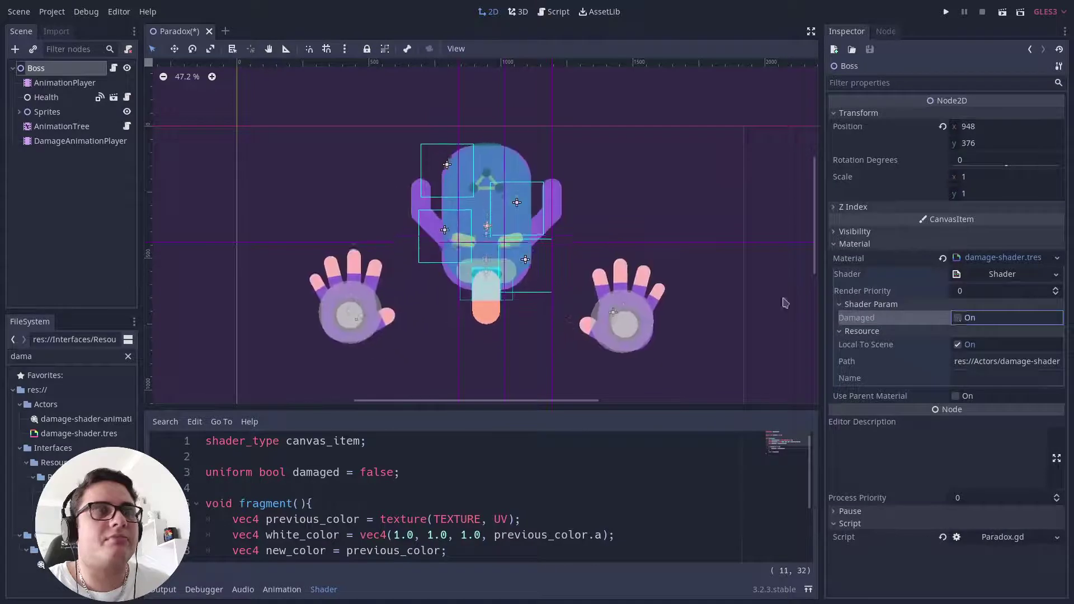
- Enlarge the DamageAnimationPlayer's timeline to examine the Damaged keyframes and replay the damaged animation from the start
left_click(77, 145)
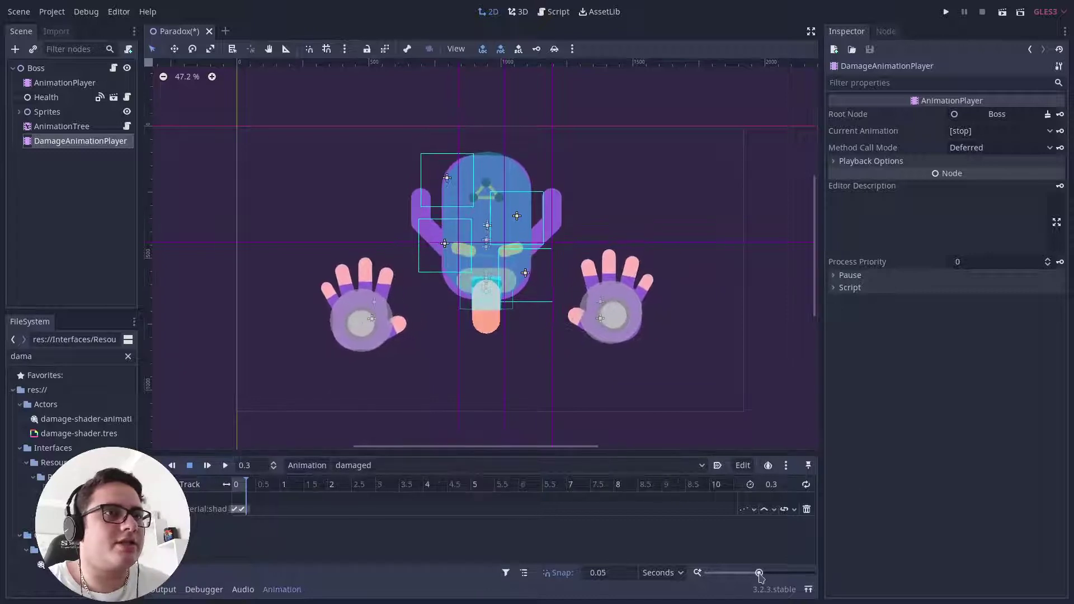
left_click_drag(761, 576, 771, 575)
left_click(230, 488)
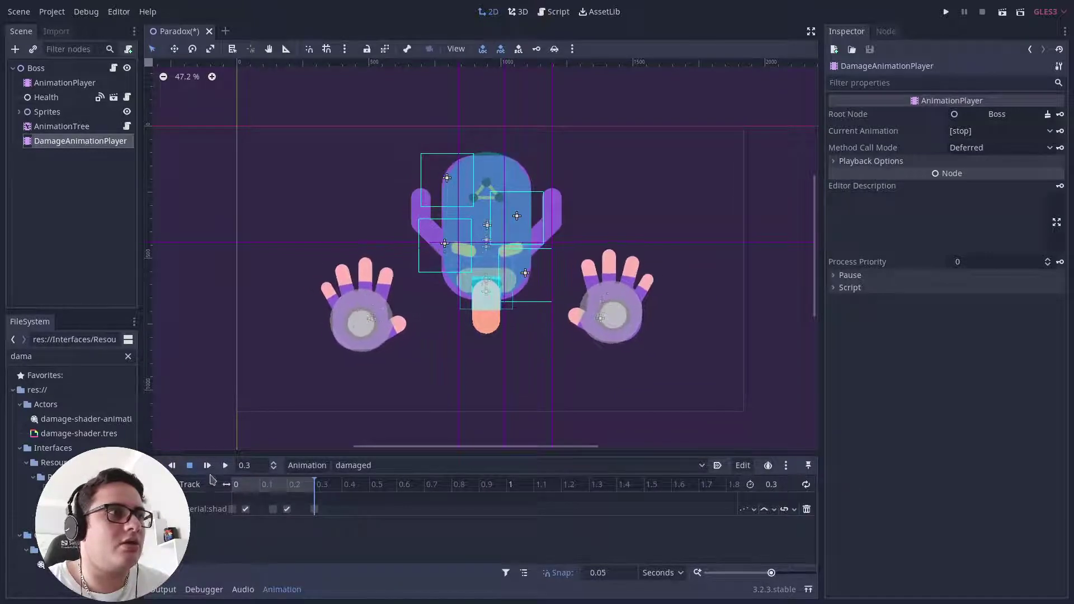
left_click(208, 468)
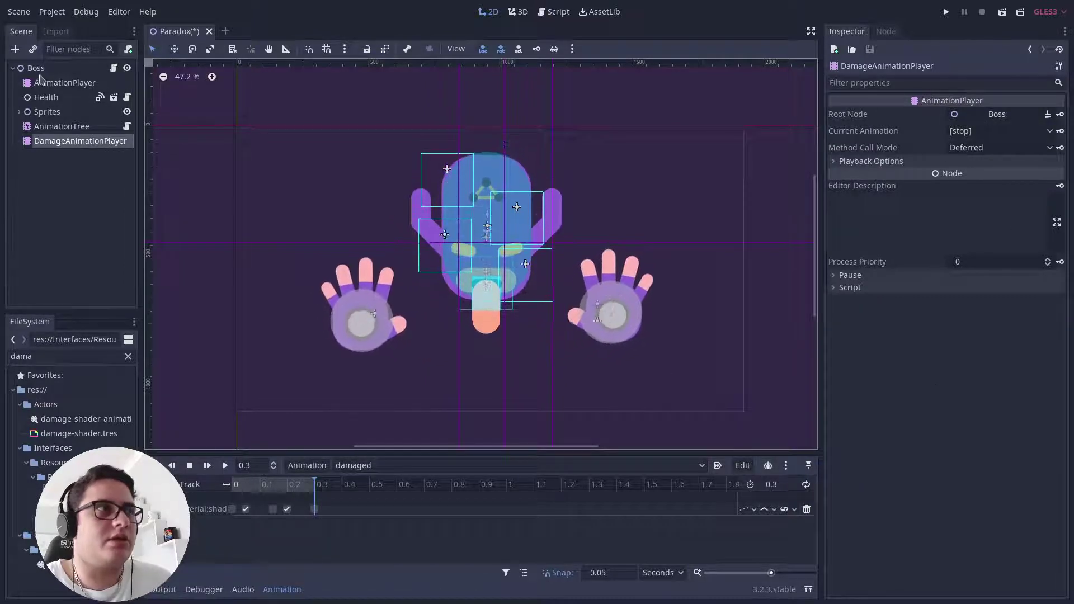
- Turn off Use Parent Material for all nodes from HandLeft through Explosion under Sprites
left_click(38, 69)
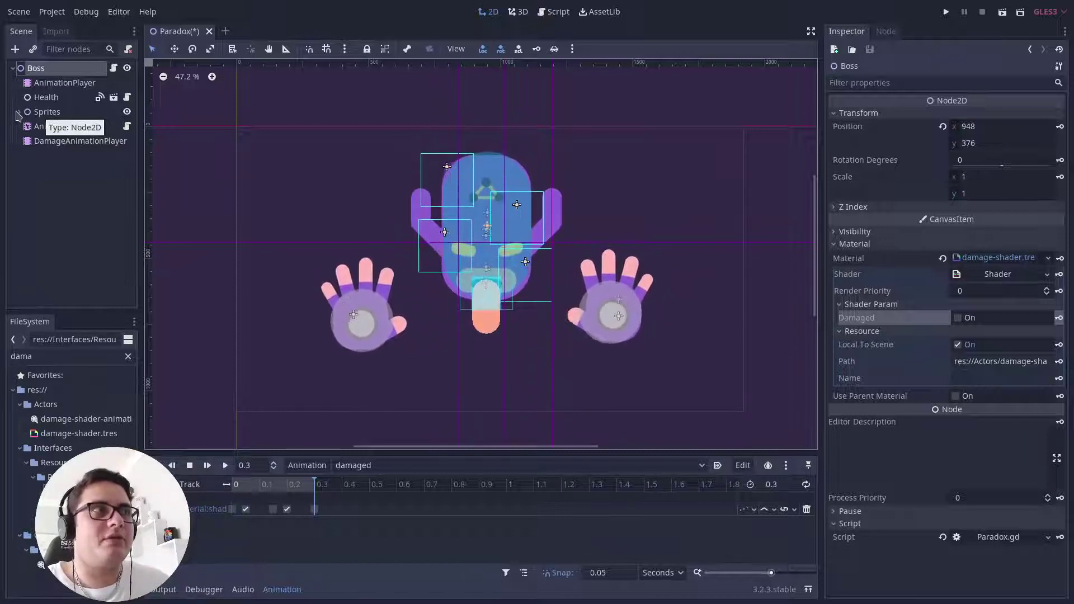
left_click(17, 113)
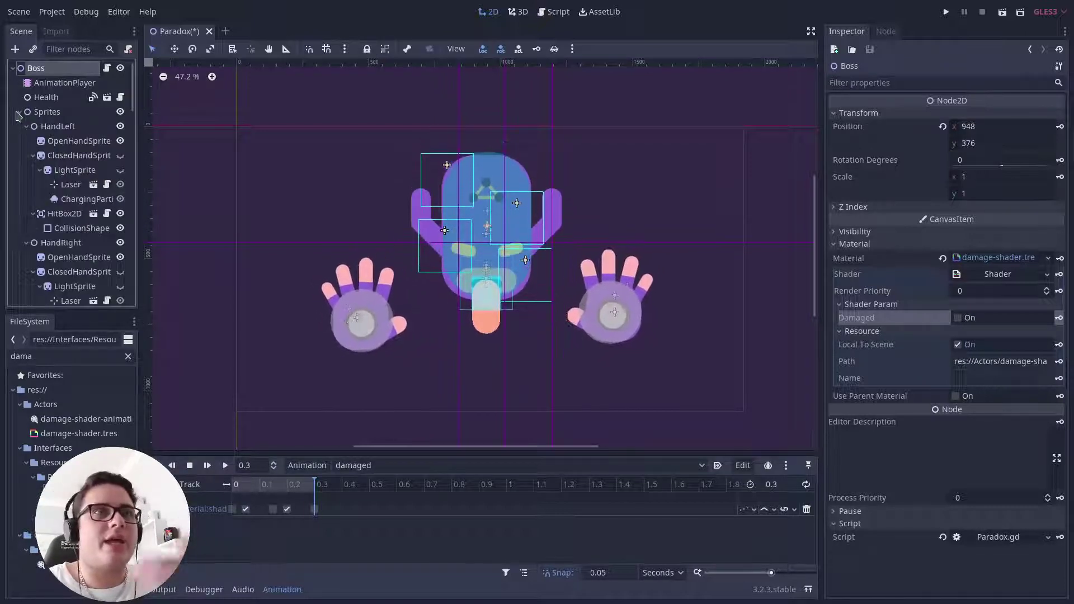
left_click(70, 127)
scroll(75, 179, "down", 5)
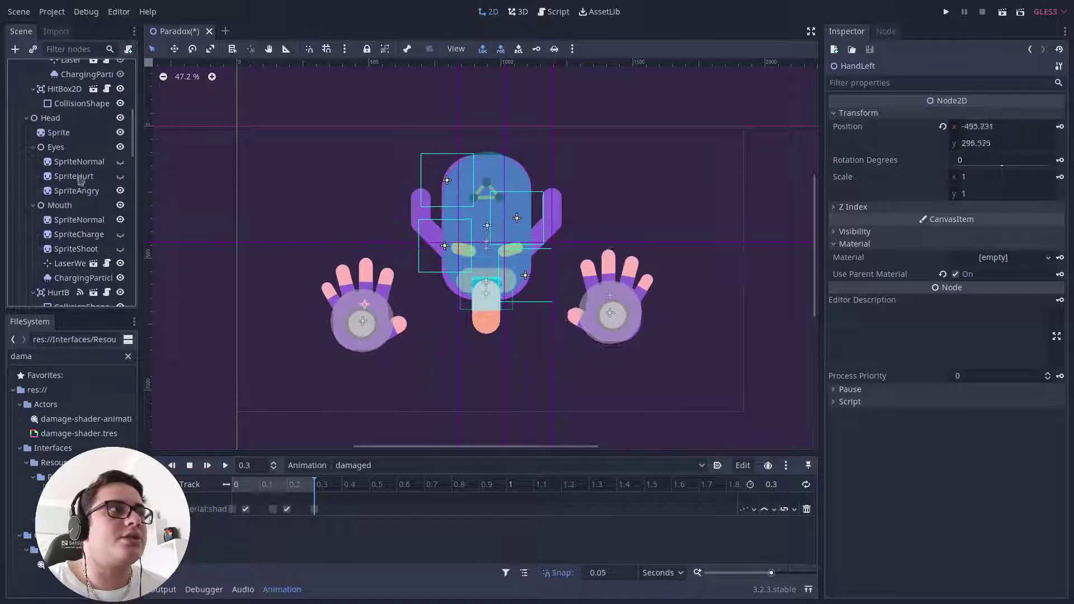
scroll(75, 193, "up", 4)
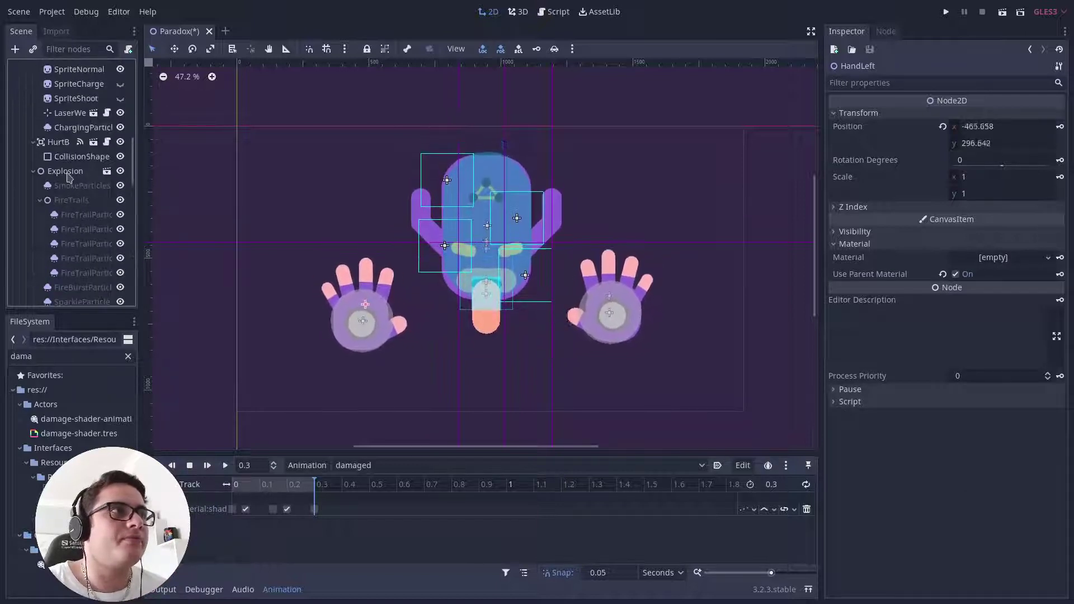
left_click(66, 174, "shift")
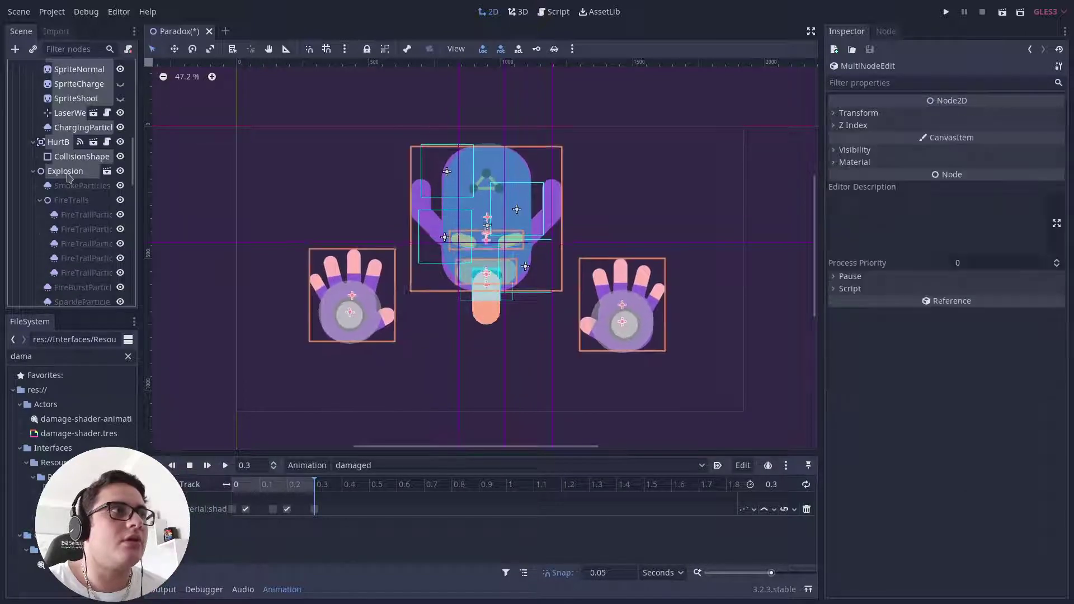
left_click(840, 163)
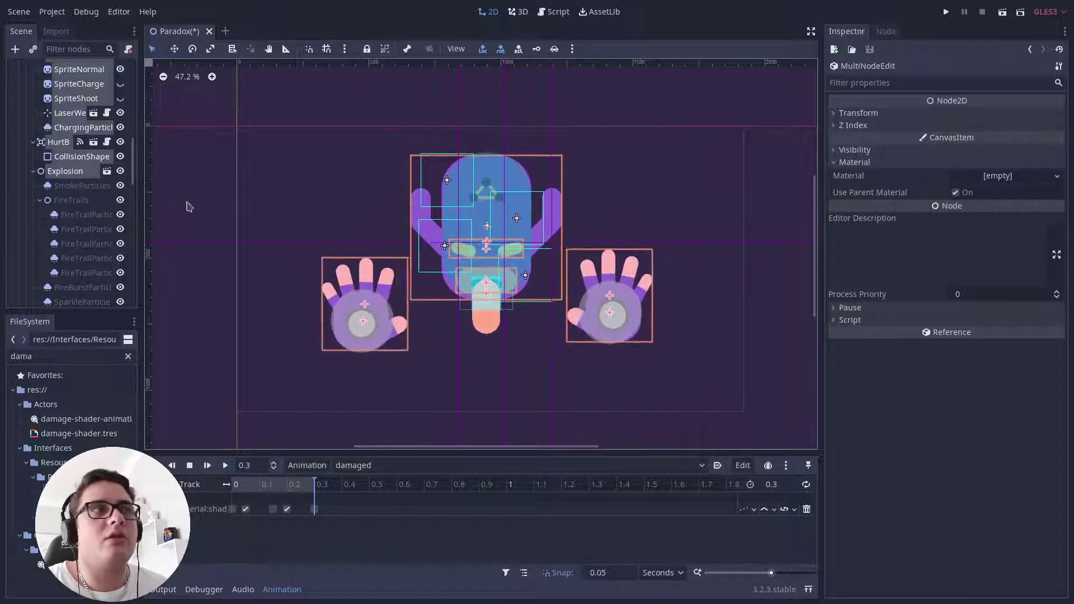
scroll(94, 272, "up", 5)
scroll(94, 271, "up", 5)
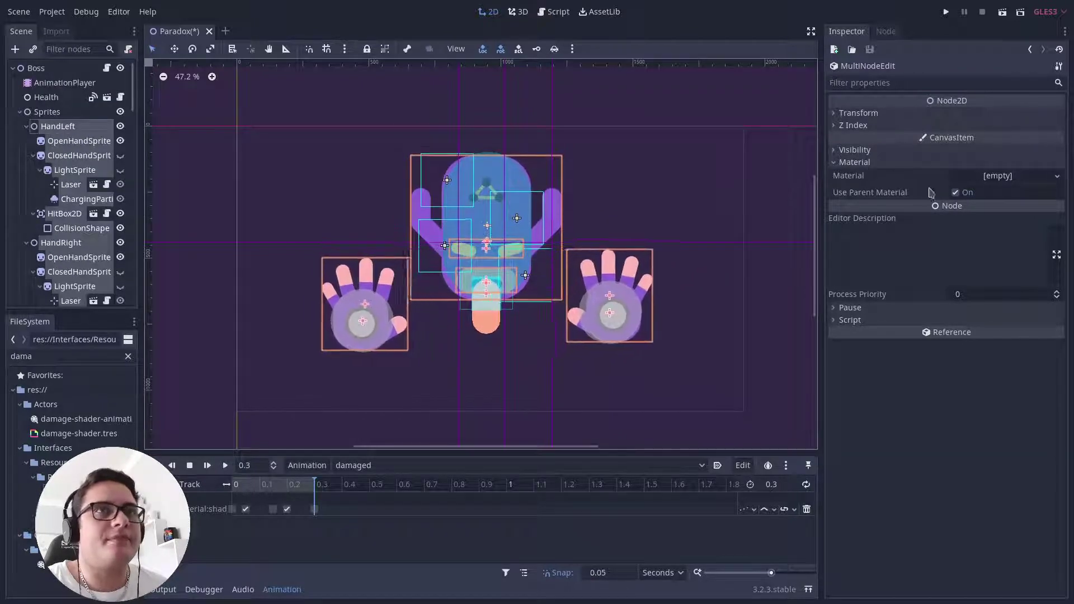
left_click(954, 193)
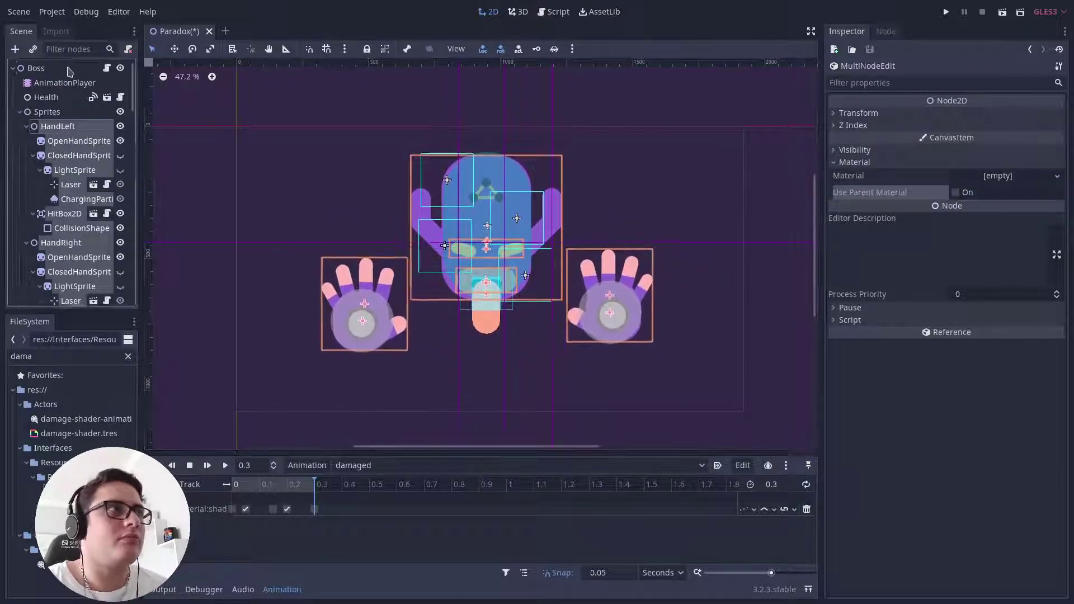
- Test the Boss material's Damaged parameter with the child nodes not using the parent material
left_click(76, 70)
left_click(957, 318)
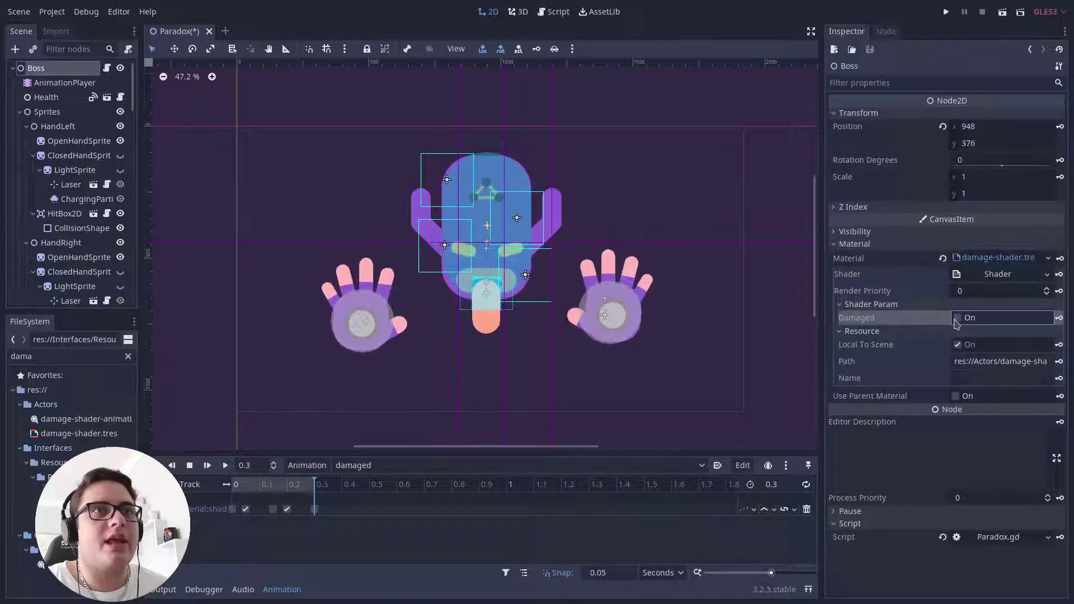
- Turn on Use Parent Material for Sprites and all its nodes through Explosion
left_click(75, 114)
scroll(73, 120, "down", 5)
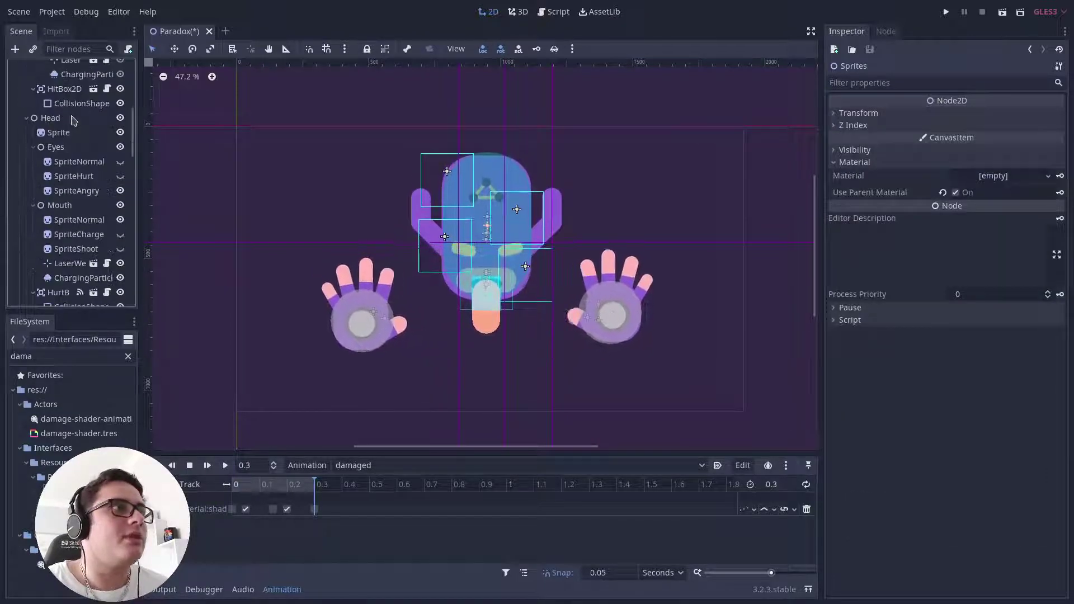
scroll(74, 120, "down", 5)
left_click(68, 112, "shift")
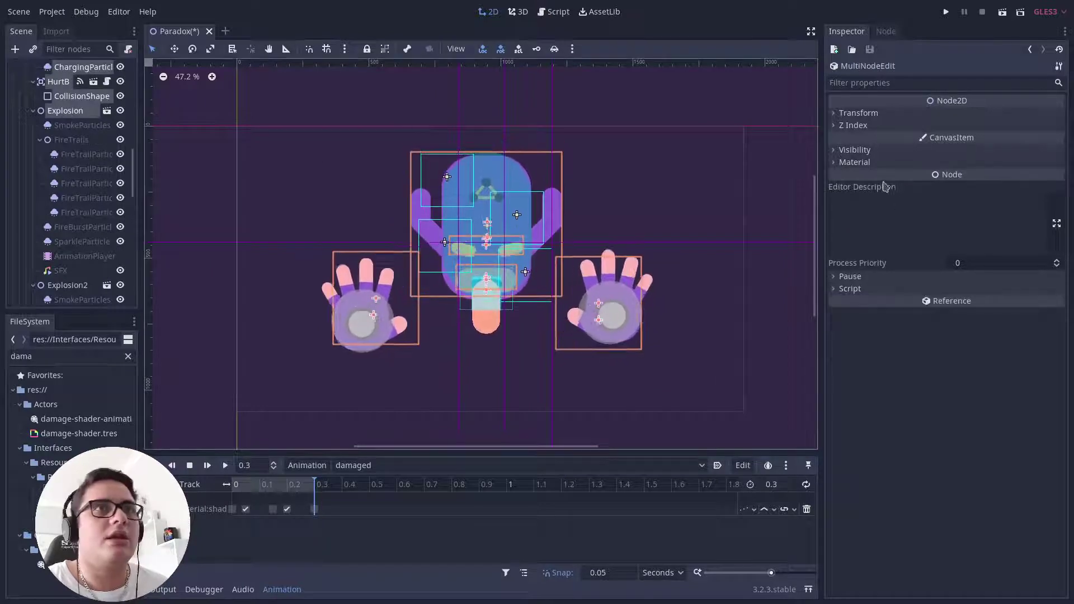
left_click(866, 164)
left_click(957, 193)
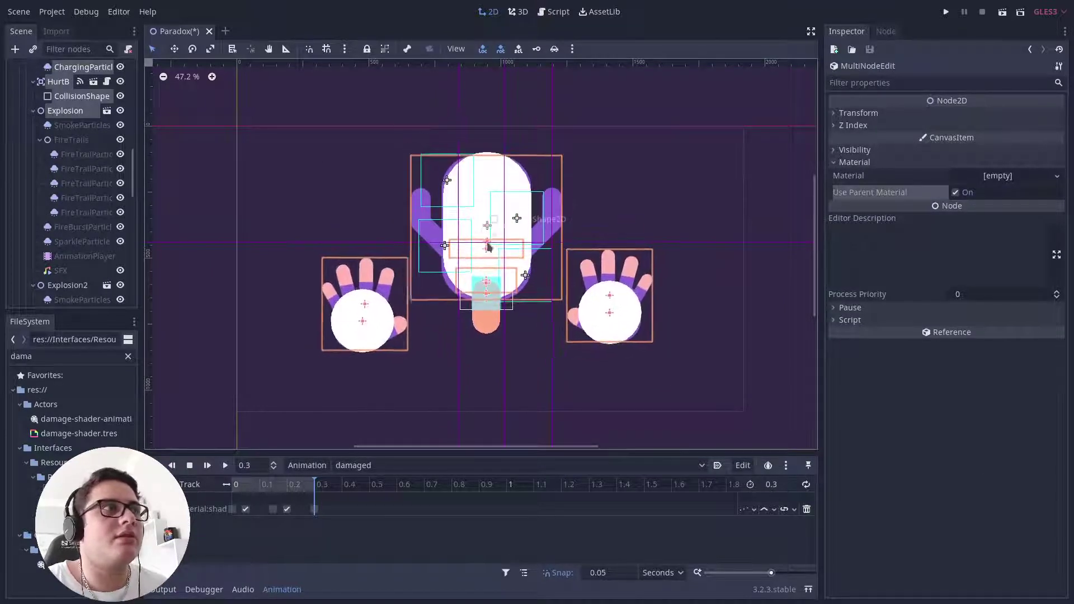
scroll(60, 239, "up", 4)
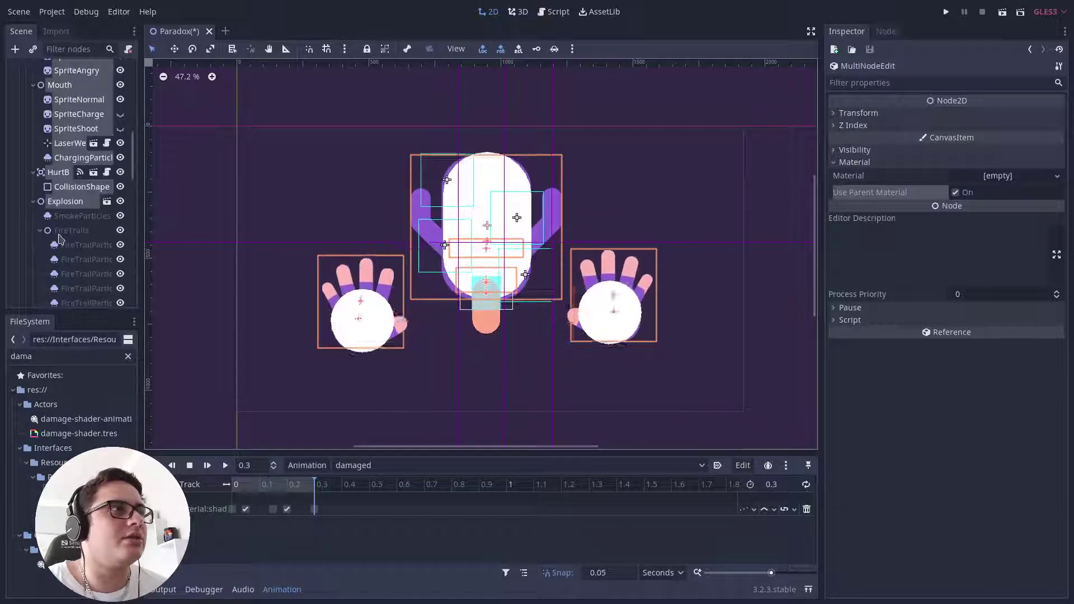
scroll(59, 235, "up", 6)
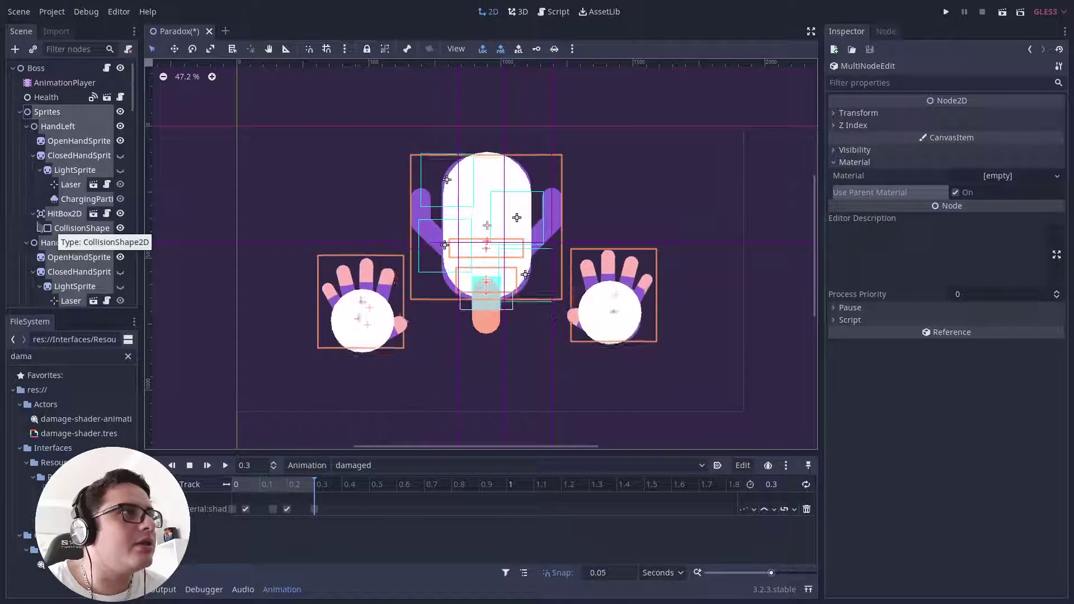
scroll(71, 235, "down", 3)
scroll(73, 240, "up", 3)
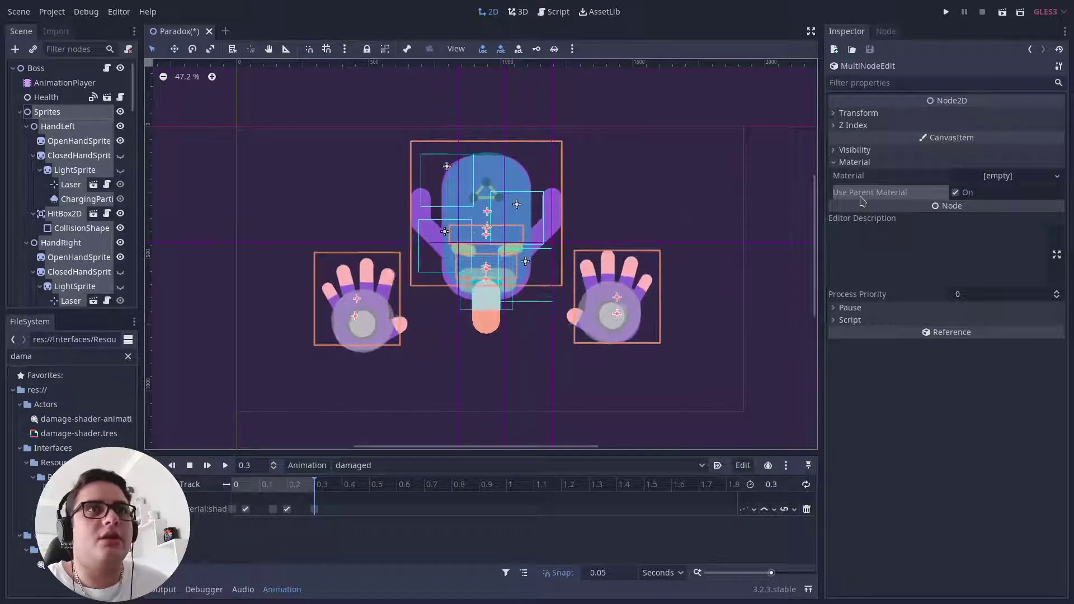
- Replay the damaged animation with Boss selected, and switch its Damaged shader parameter on and off to check the flash
left_click(63, 69)
left_click_drag(311, 485, 511, 518)
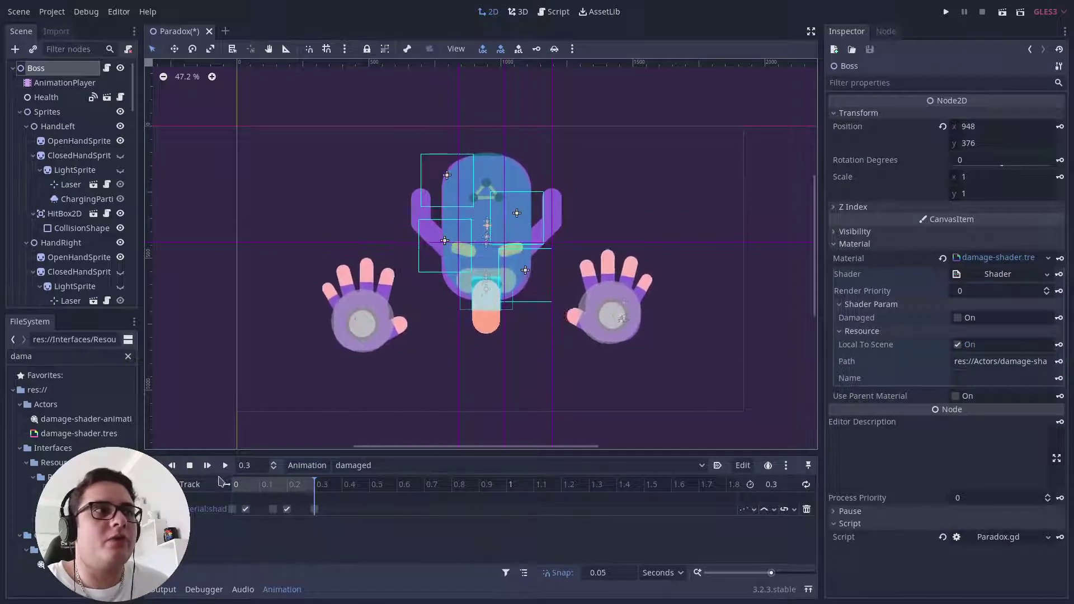
left_click(211, 466)
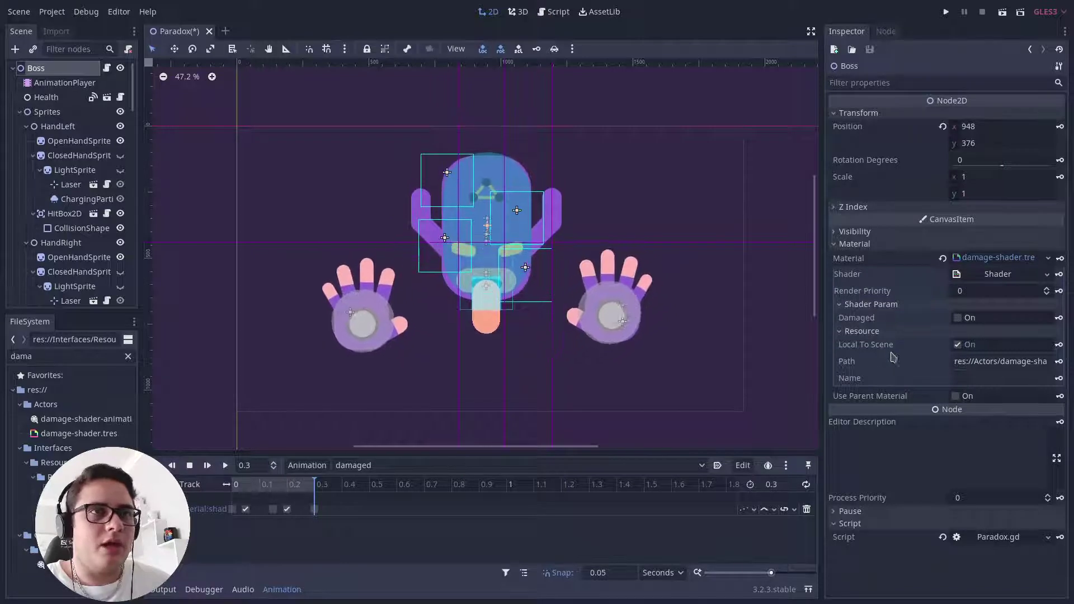
left_click(957, 319)
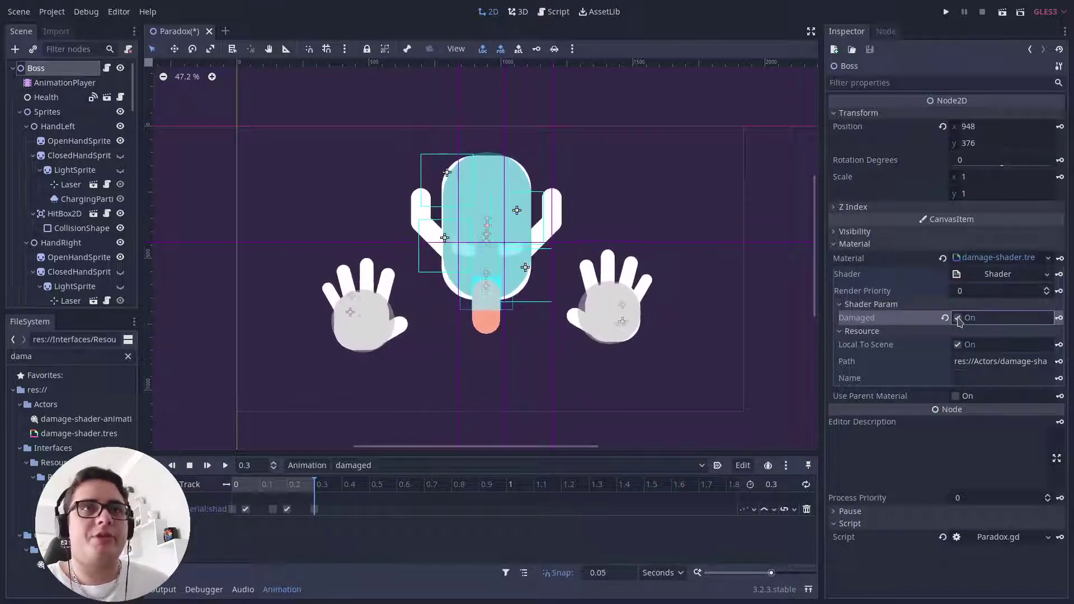
left_click(957, 318)
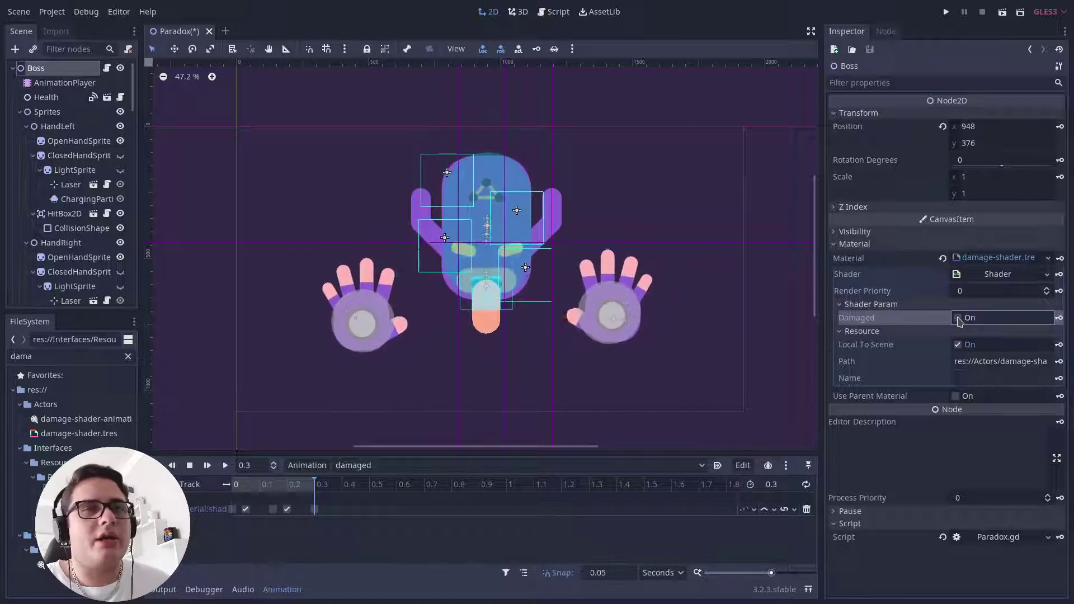